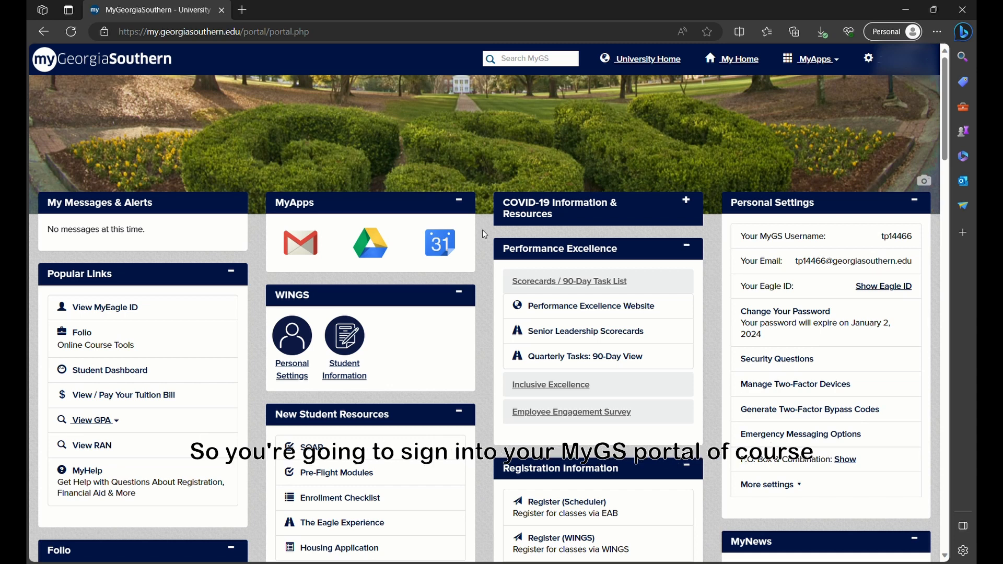
scroll(483, 230, down, 3)
scroll(482, 229, down, 2)
scroll(482, 230, down, 2)
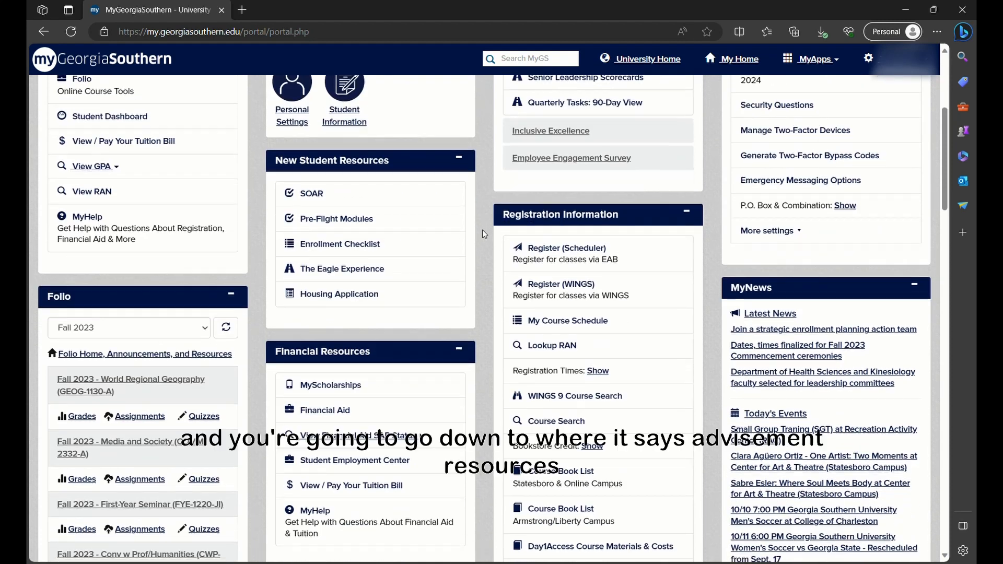
scroll(481, 230, down, 2)
scroll(482, 230, down, 1)
scroll(482, 229, down, 2)
scroll(482, 230, down, 2)
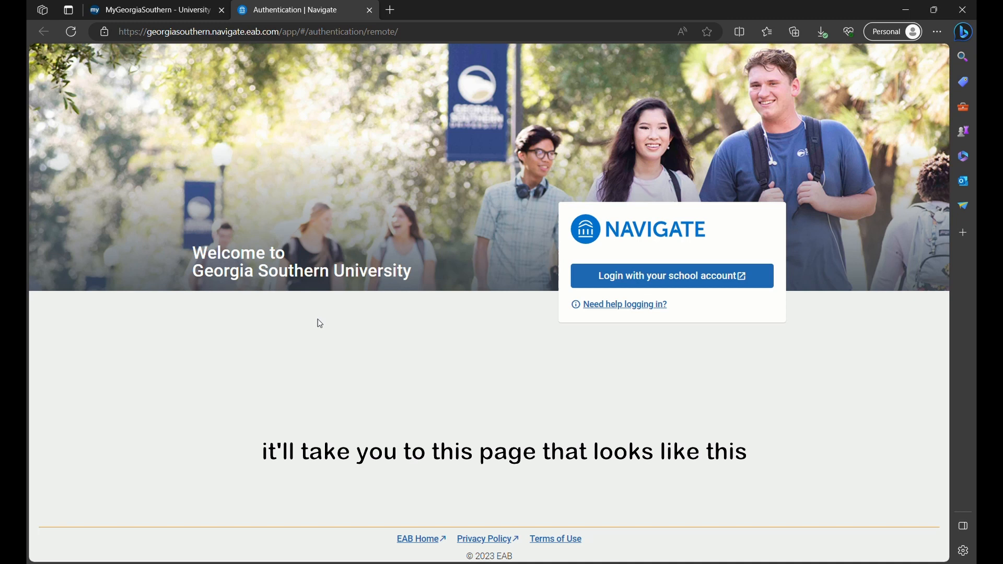
Sign in with the school account and go to the academic Planner.
click(677, 279)
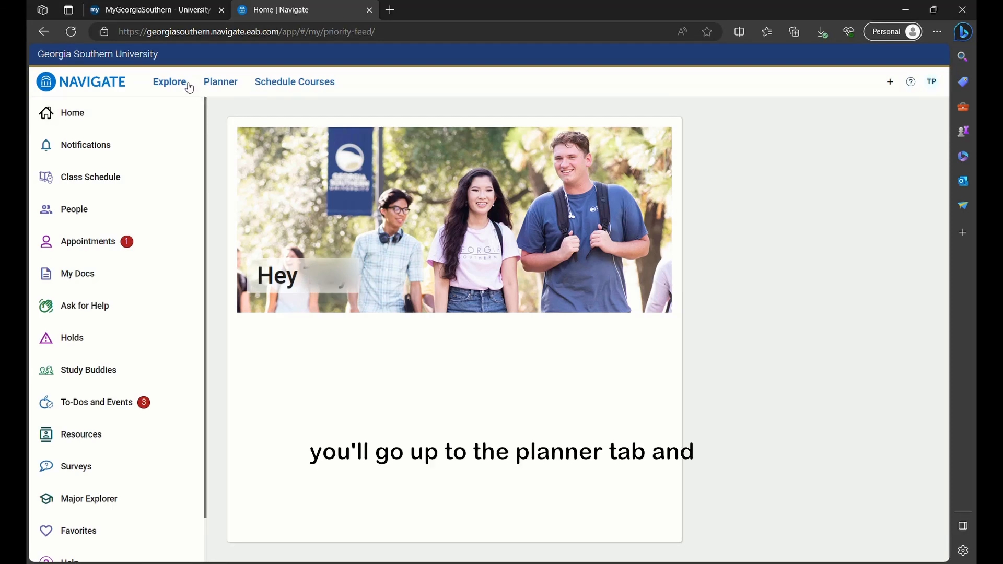
click(211, 81)
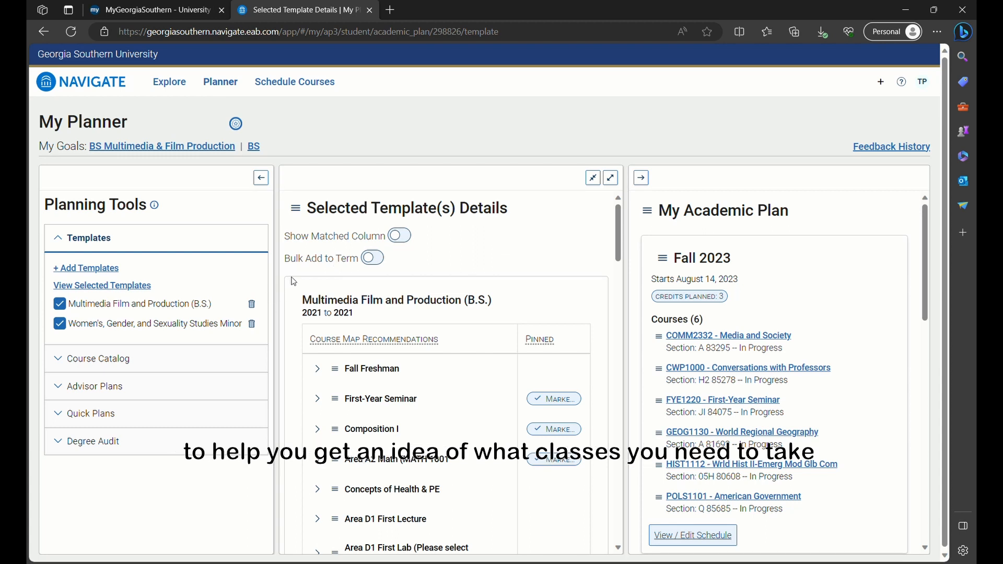
scroll(285, 292, down, 2)
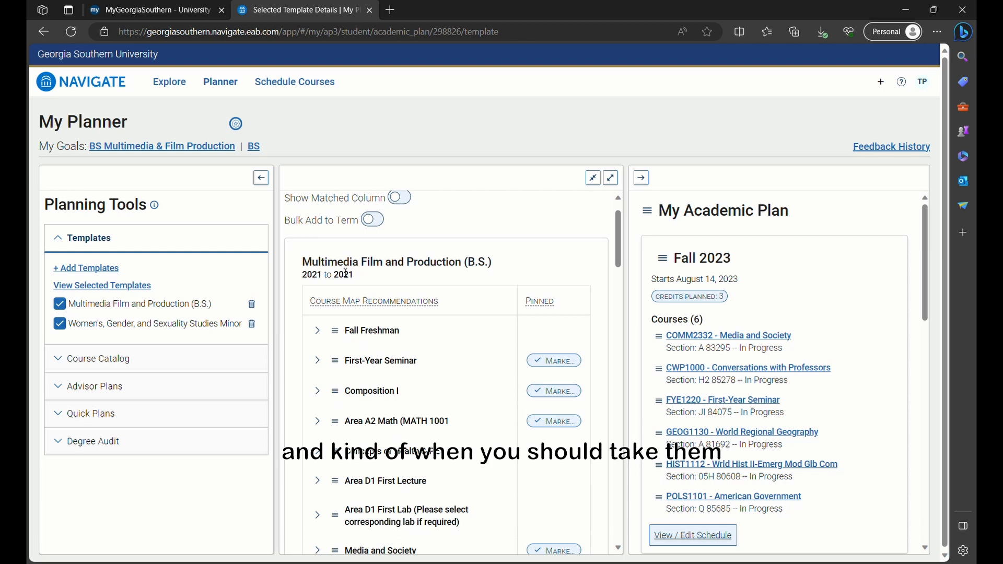
Browse the major/minor templates, then view and edit the Spring 2024 term's schedule.
click(85, 268)
scroll(377, 333, down, 2)
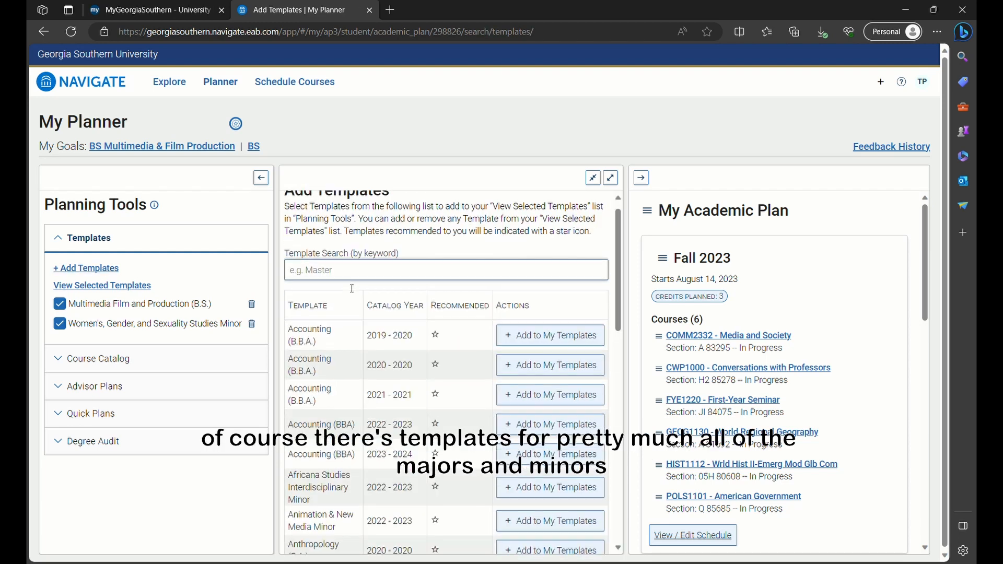
scroll(377, 334, down, 3)
scroll(398, 379, down, 3)
scroll(399, 378, down, 2)
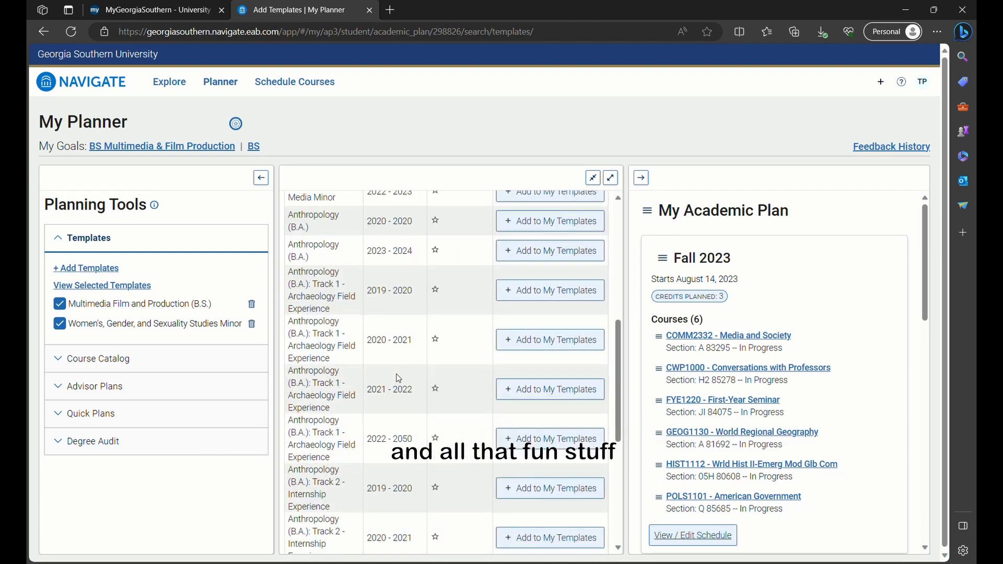
scroll(399, 379, down, 2)
scroll(399, 379, up, 8)
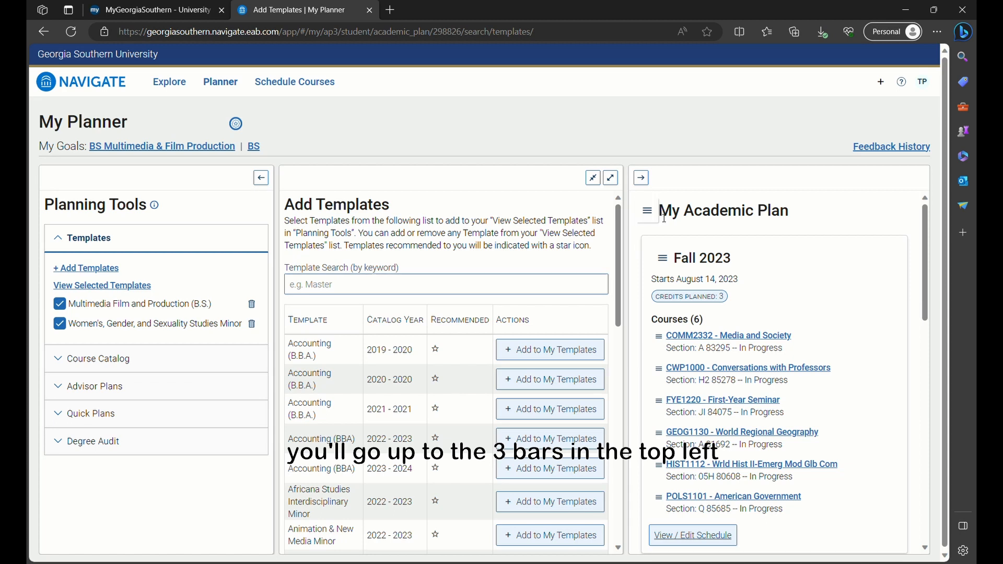
click(647, 210)
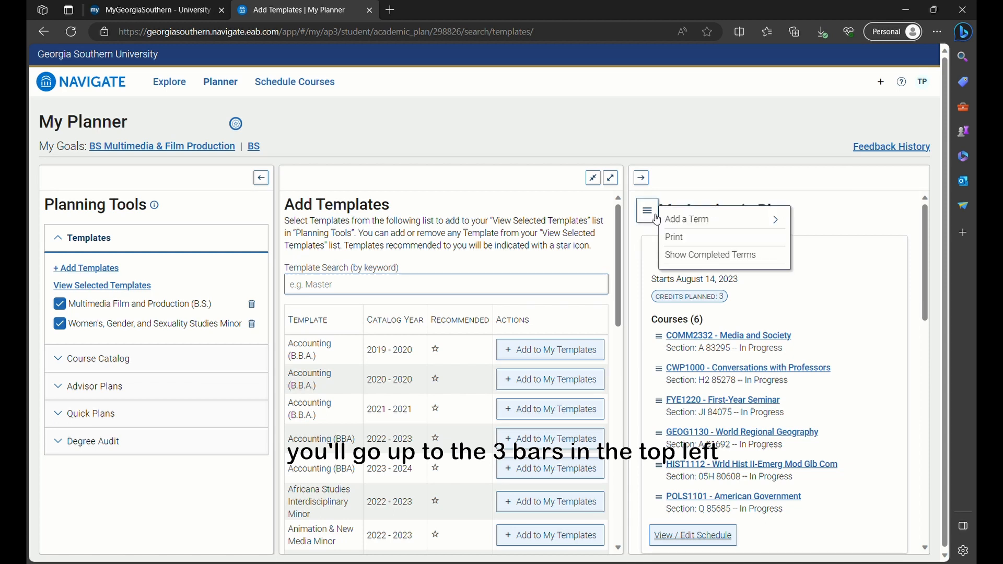
click(820, 280)
scroll(821, 280, down, 4)
scroll(749, 308, down, 1)
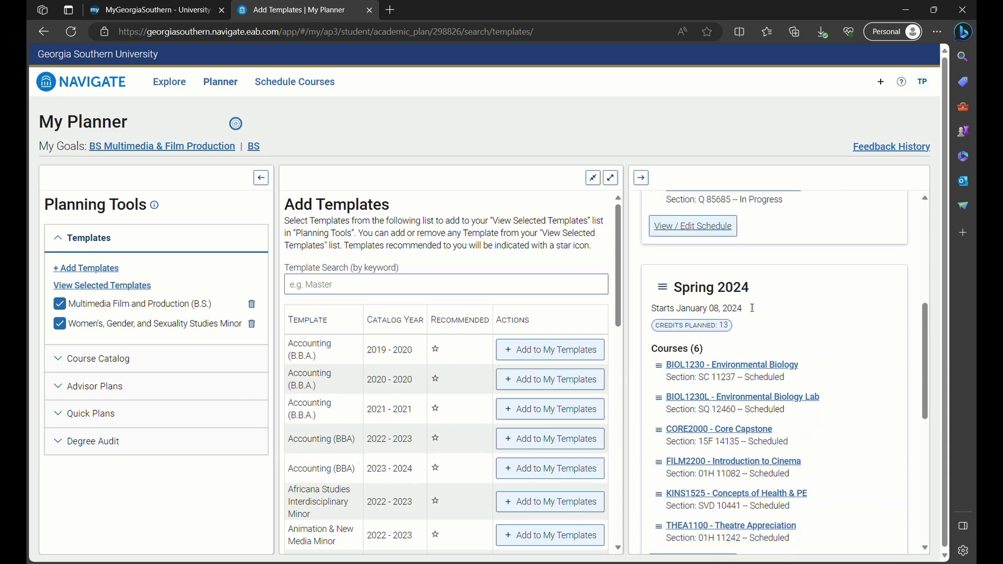
click(675, 292)
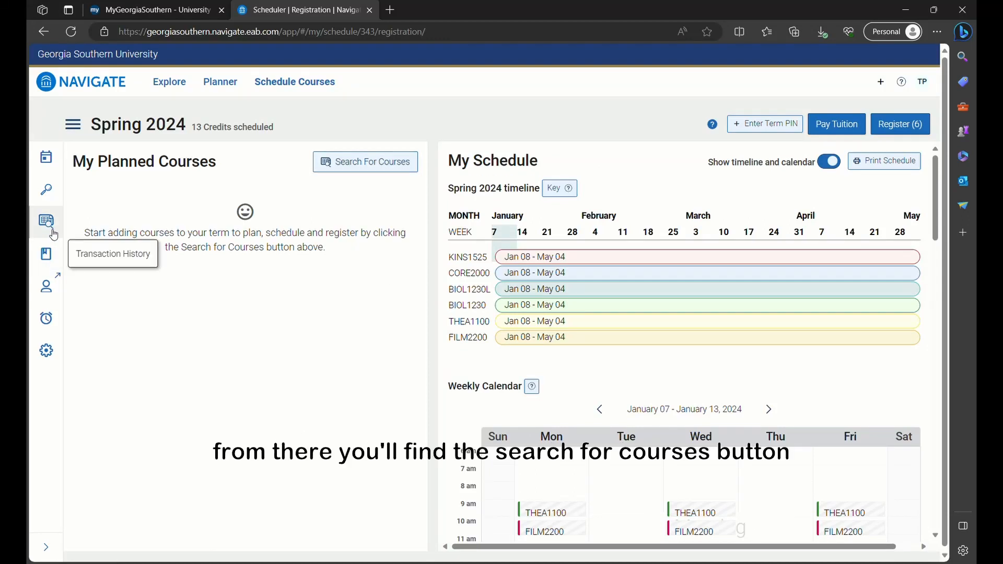
Start a course search for the term, glance at the Level choices (1000–5000), and move to Keyword.
click(360, 162)
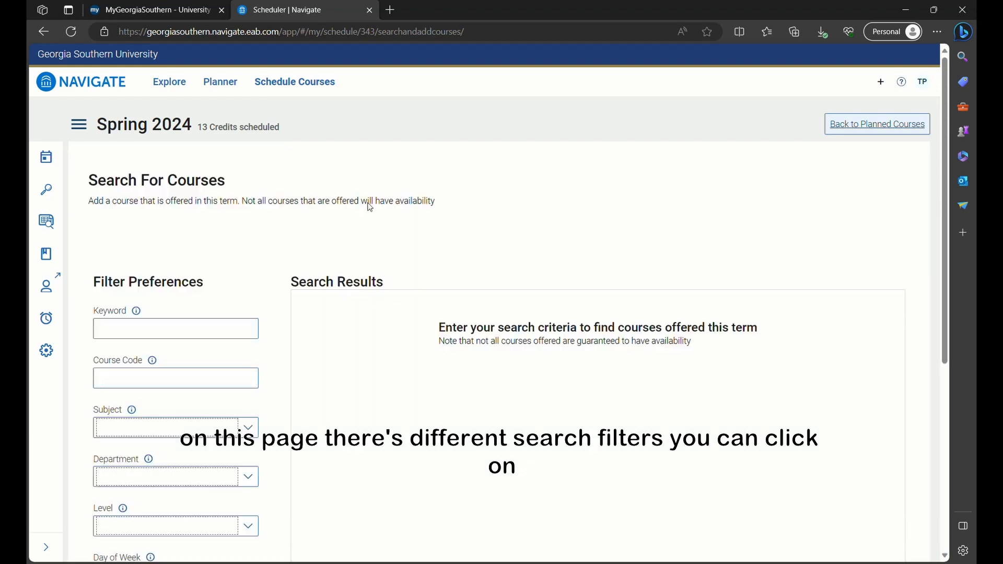
scroll(350, 196, down, 2)
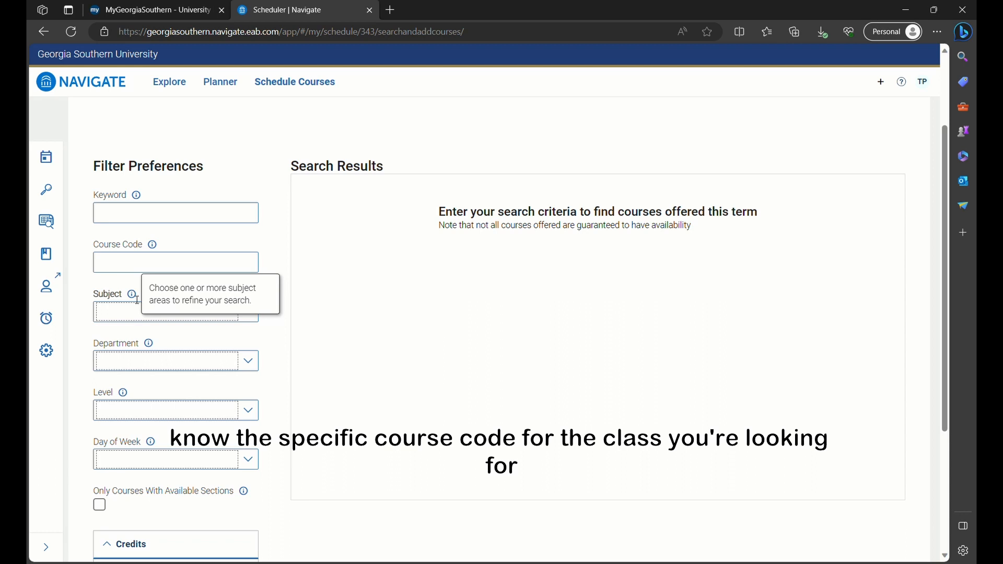
click(127, 409)
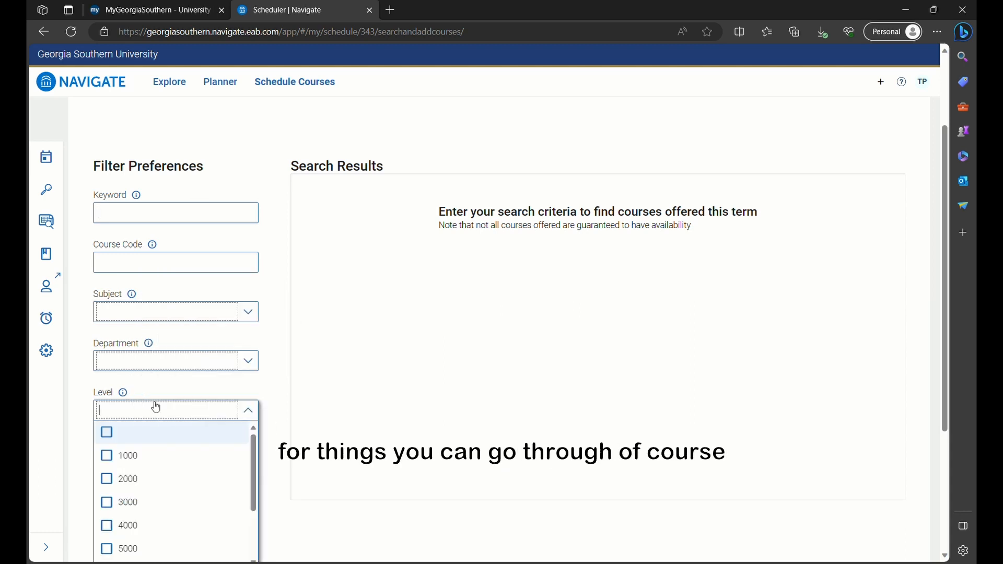
scroll(163, 414, down, 1)
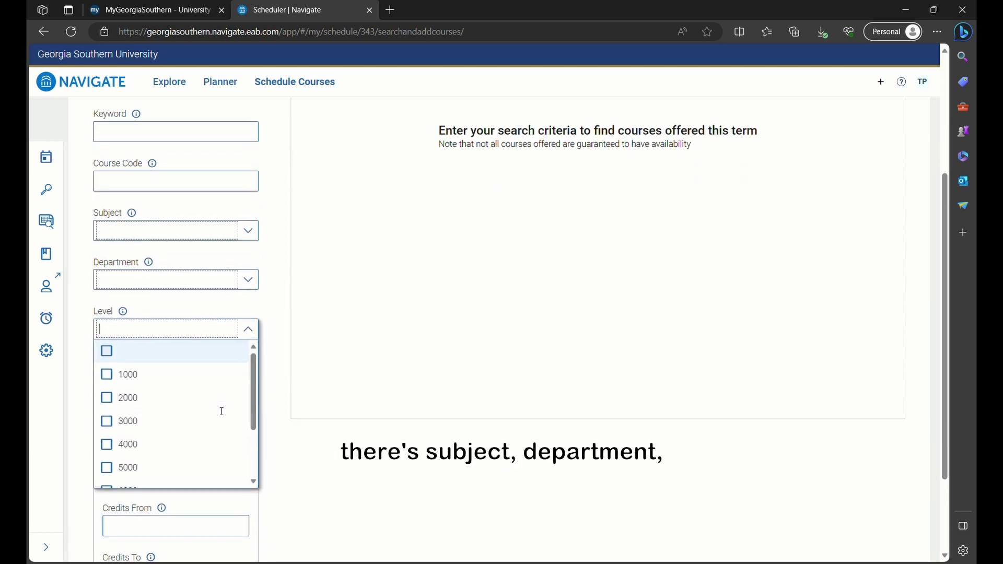
click(249, 332)
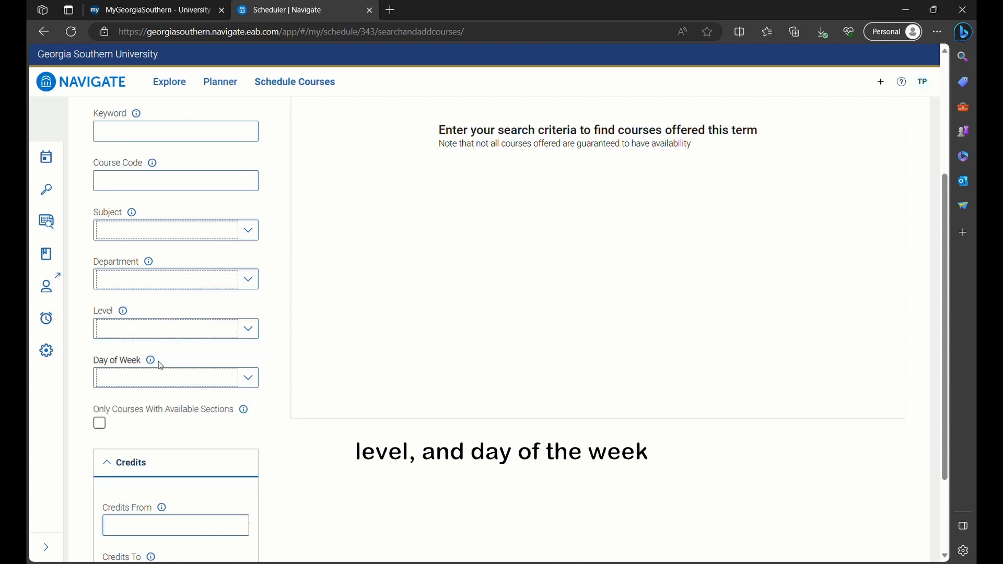
scroll(342, 462, up, 2)
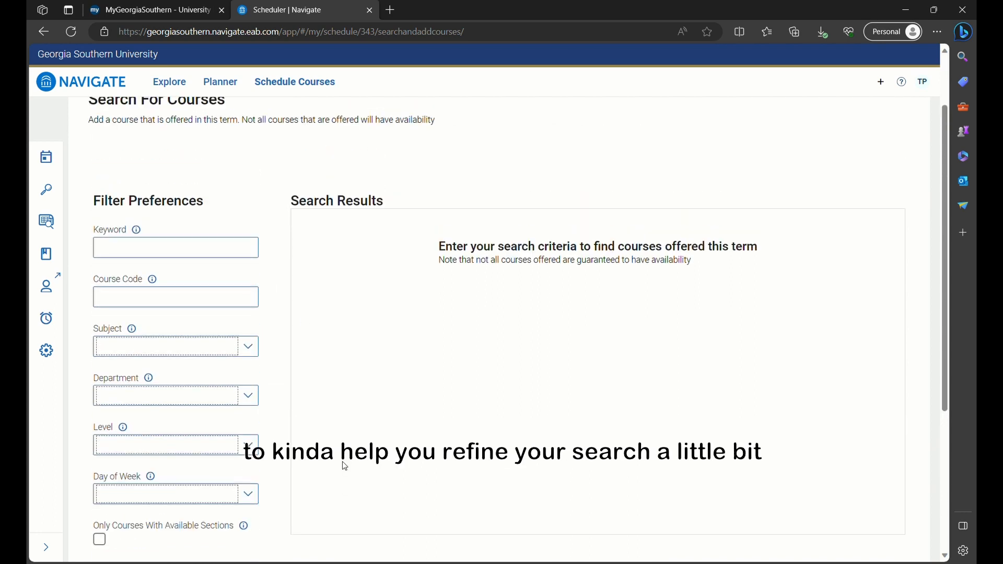
click(233, 249)
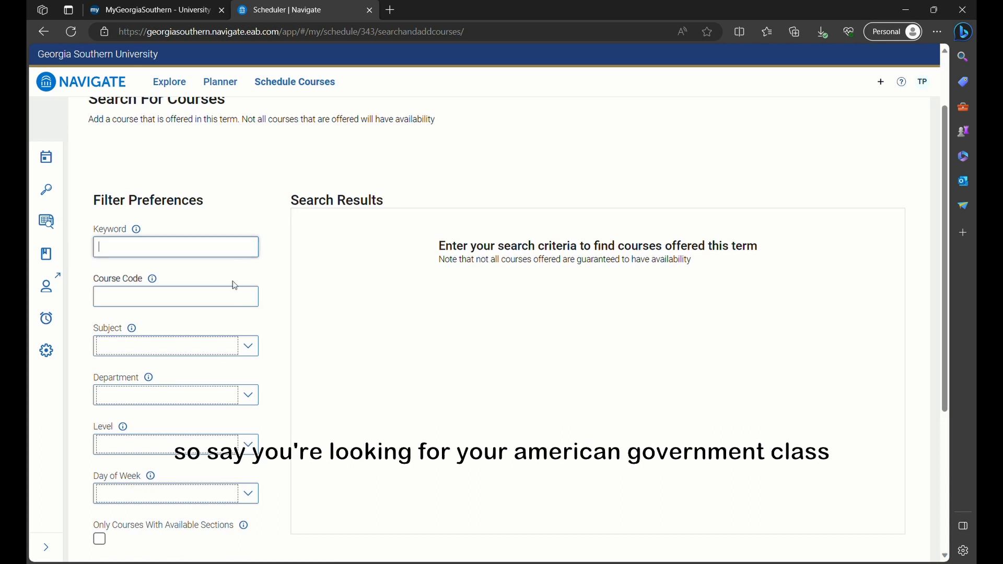
Search by course code 'pols1101' and add POLS1101 American Government to the Spring 2024 term.
click(237, 299)
text(pols)
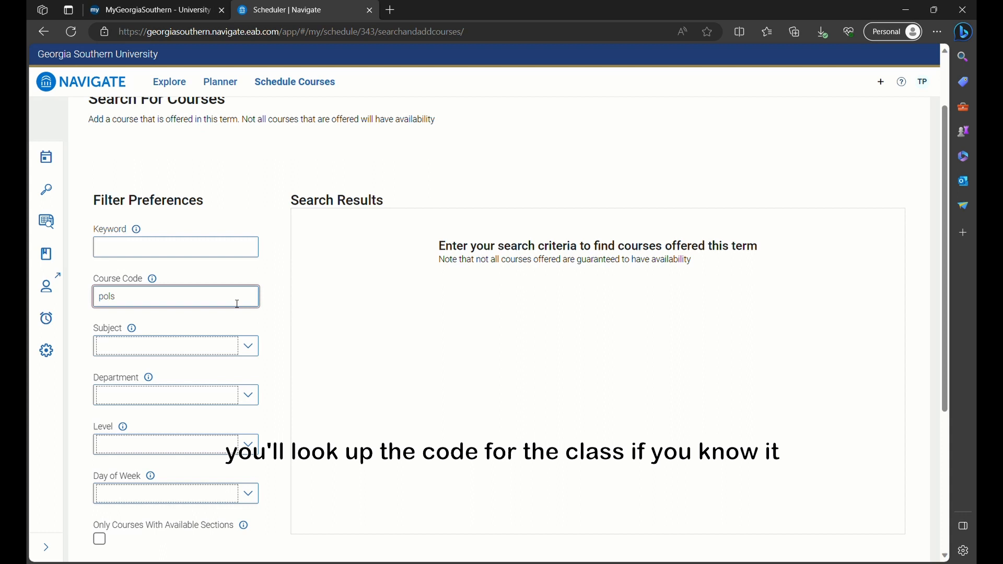
text(1101)
key(Return)
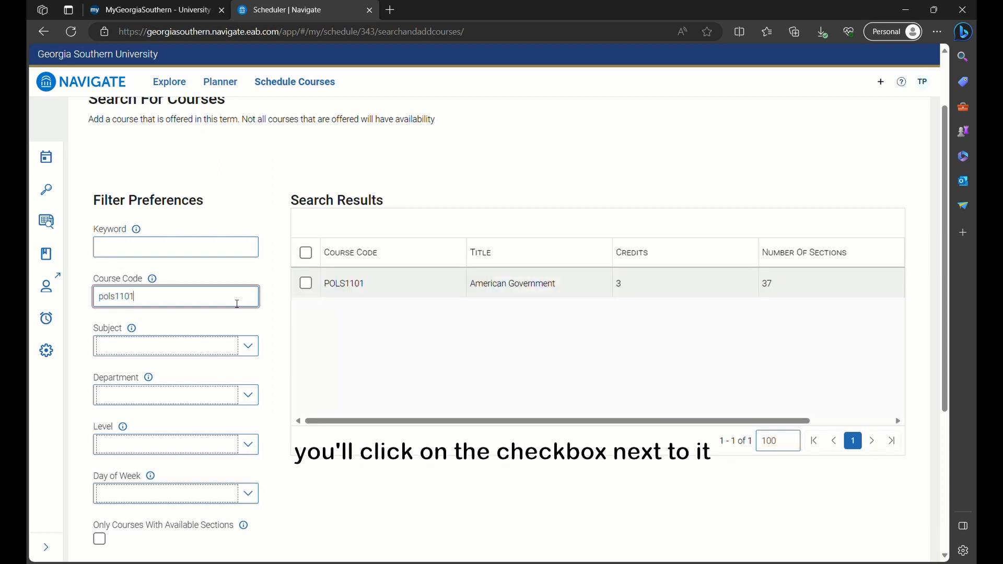
click(305, 284)
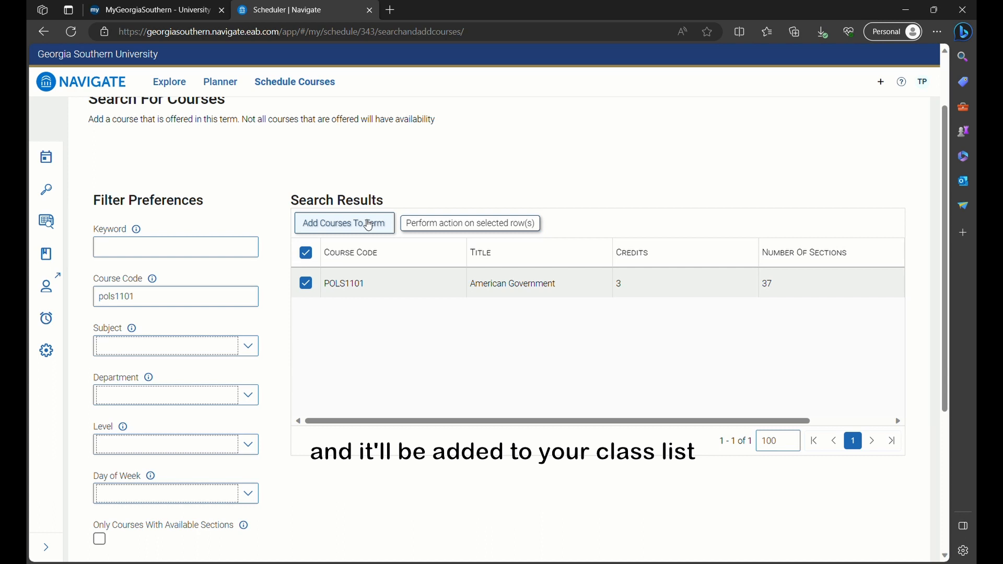
click(344, 223)
scroll(646, 369, up, 1)
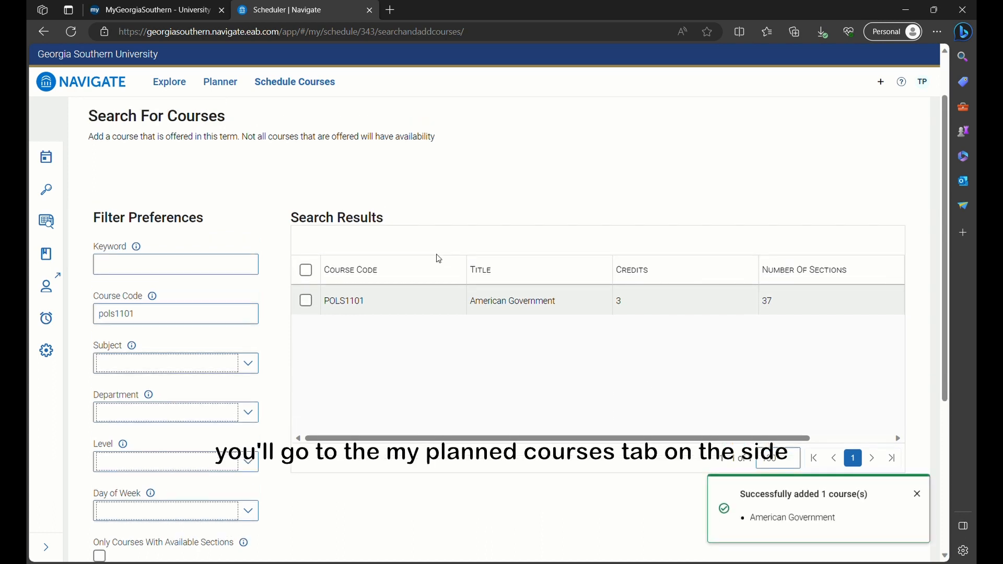
scroll(437, 254, up, 2)
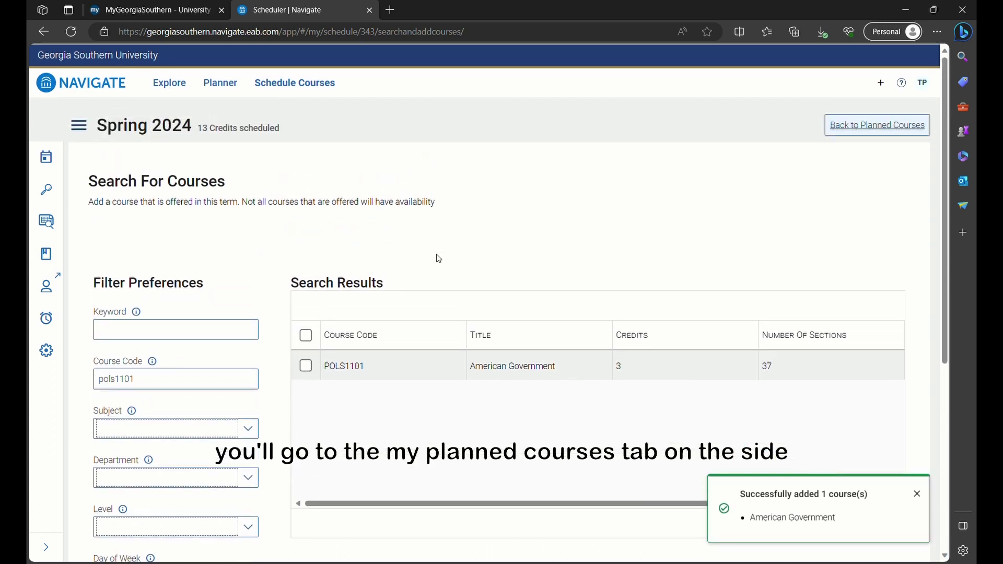
Read POLS1101's course details from My Planned Courses, then close the panel.
click(46, 159)
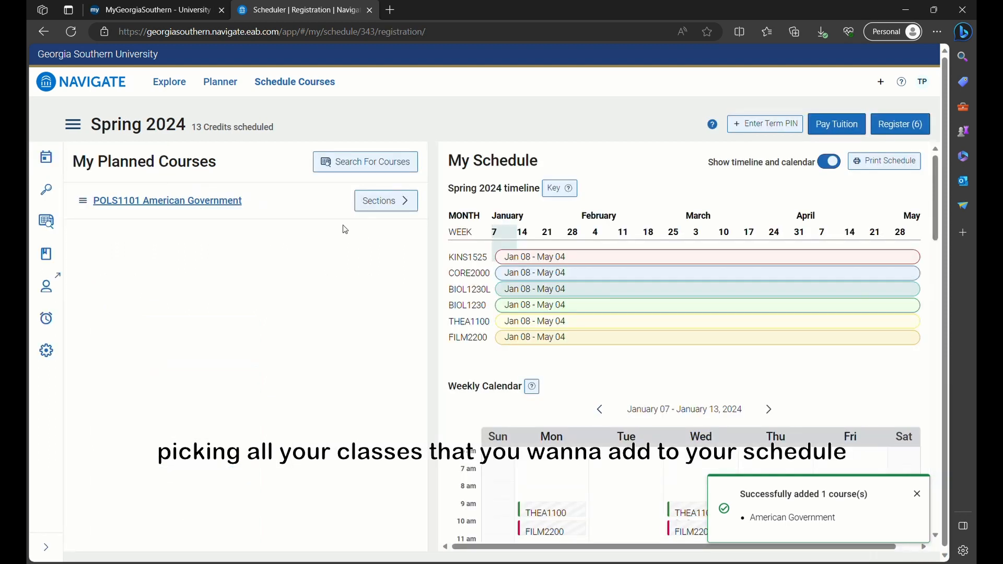
click(84, 202)
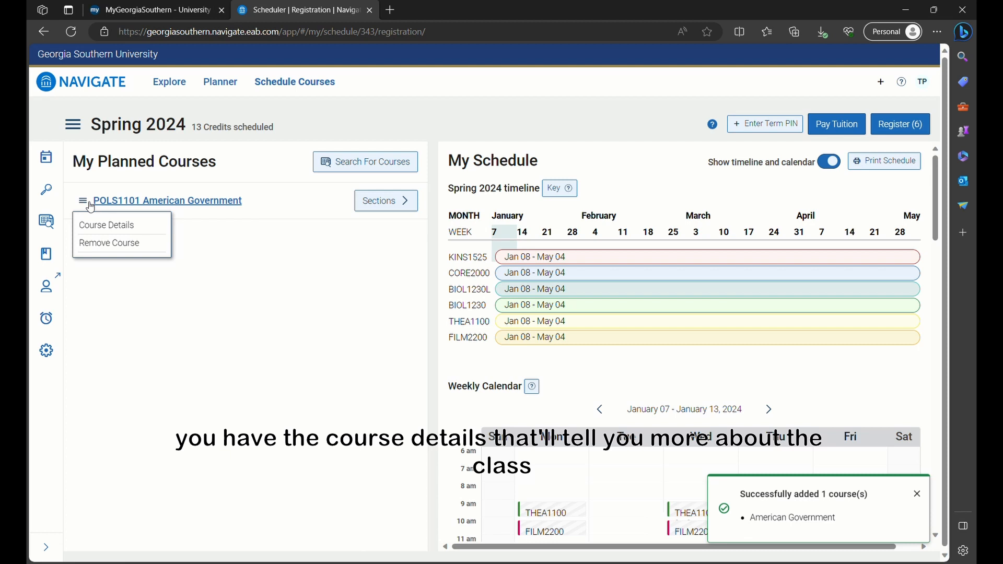
click(106, 226)
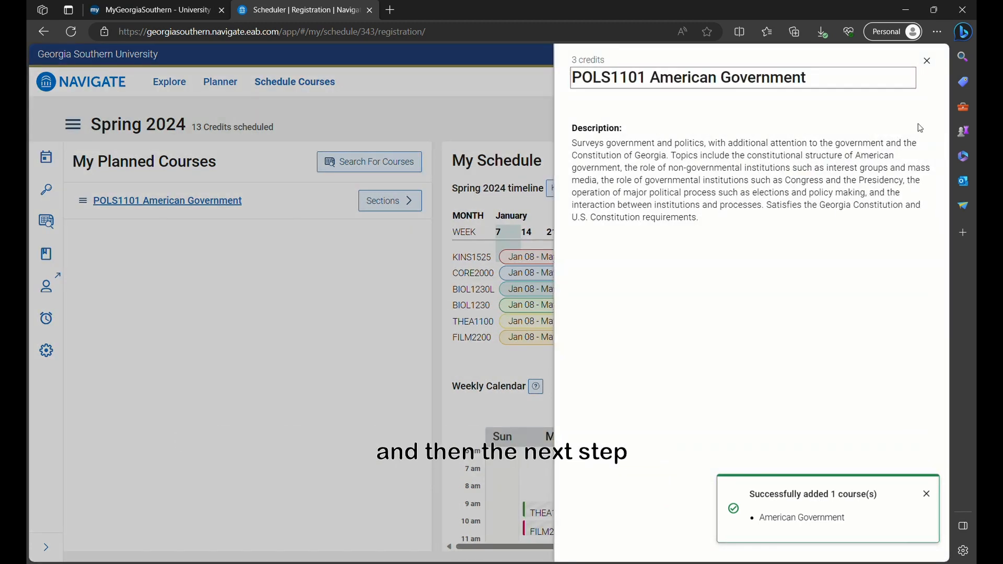
click(926, 60)
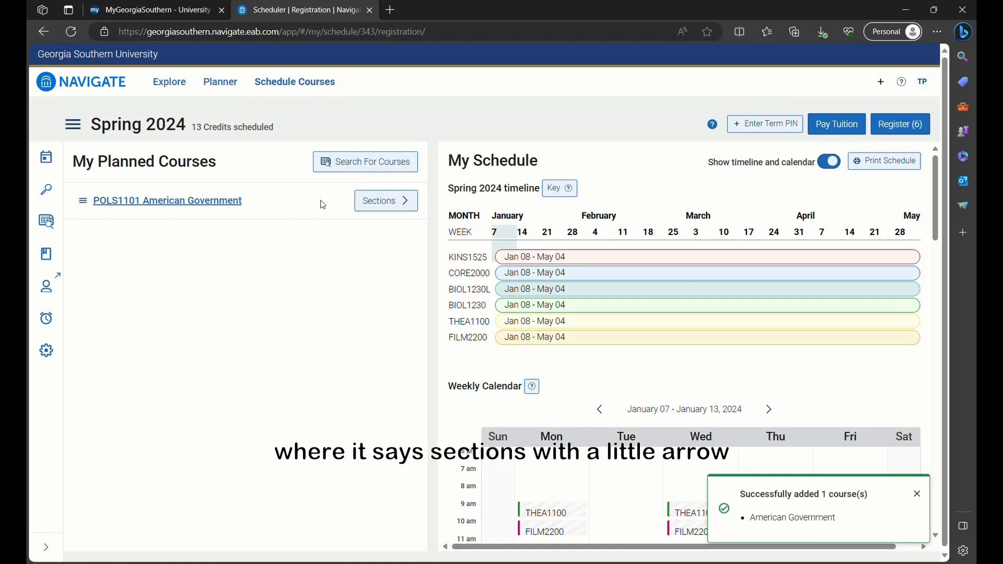
Show POLS1101's section times, listing its six available Statesboro sections.
click(407, 203)
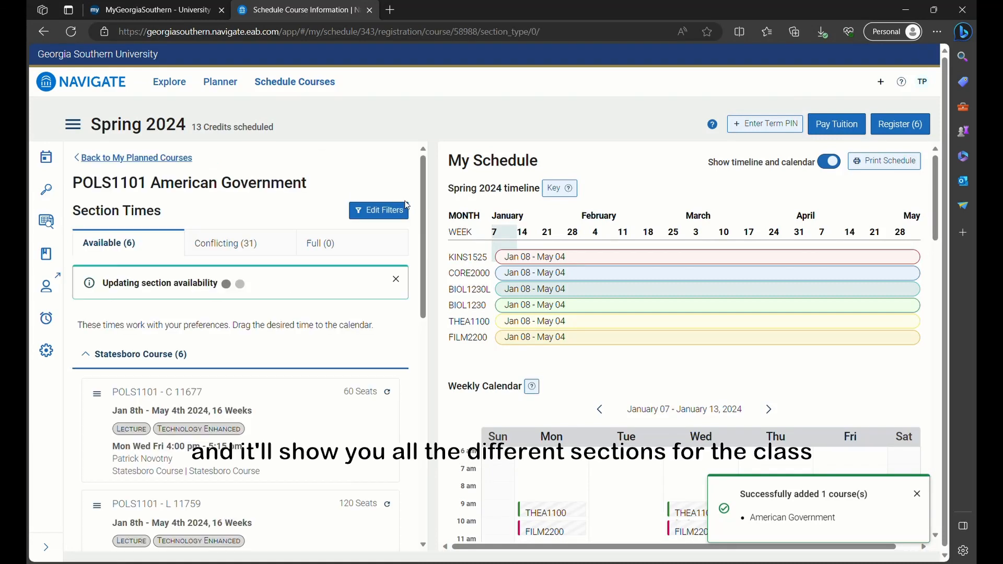
scroll(222, 215, down, 3)
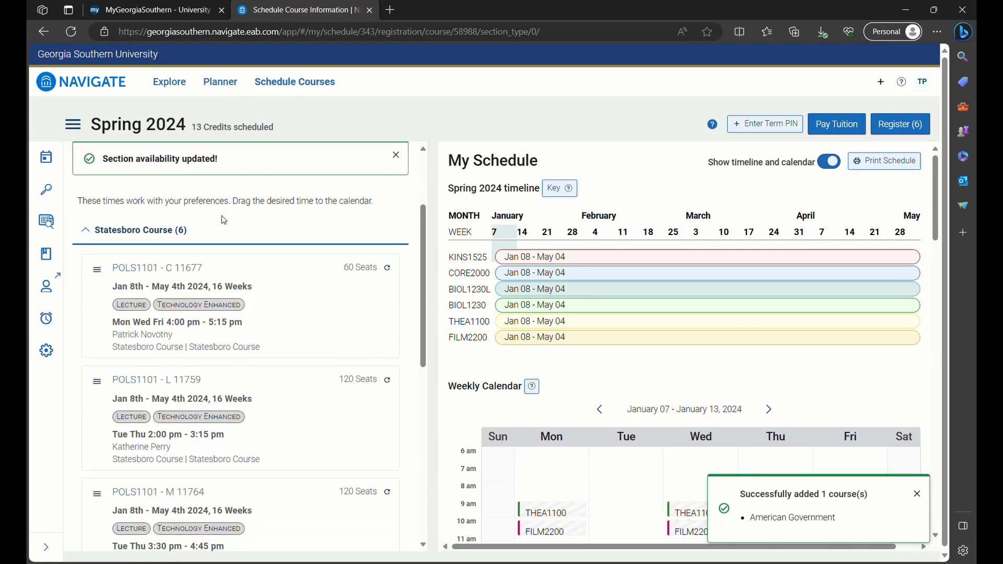
scroll(221, 216, down, 2)
scroll(235, 275, down, 2)
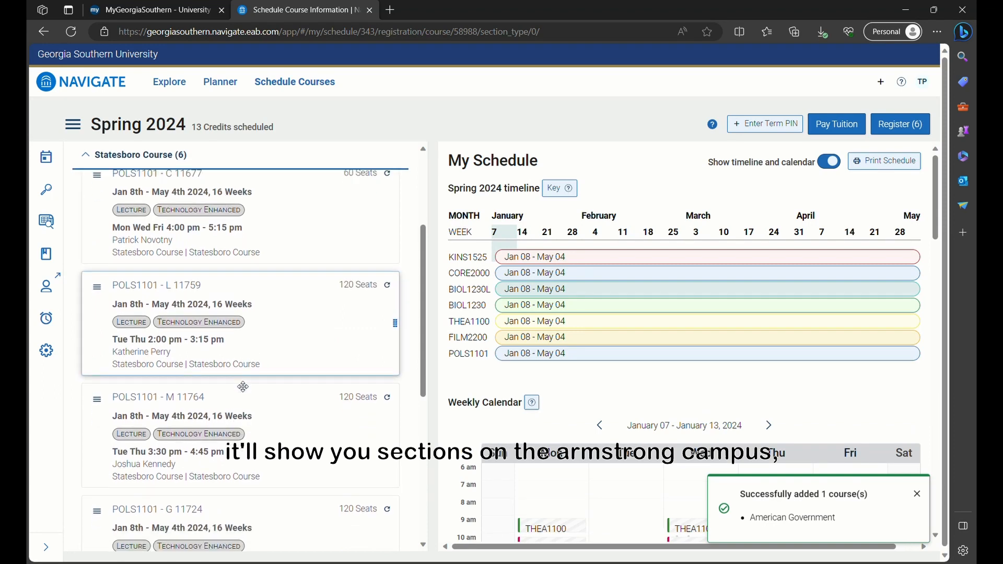
scroll(243, 386, down, 2)
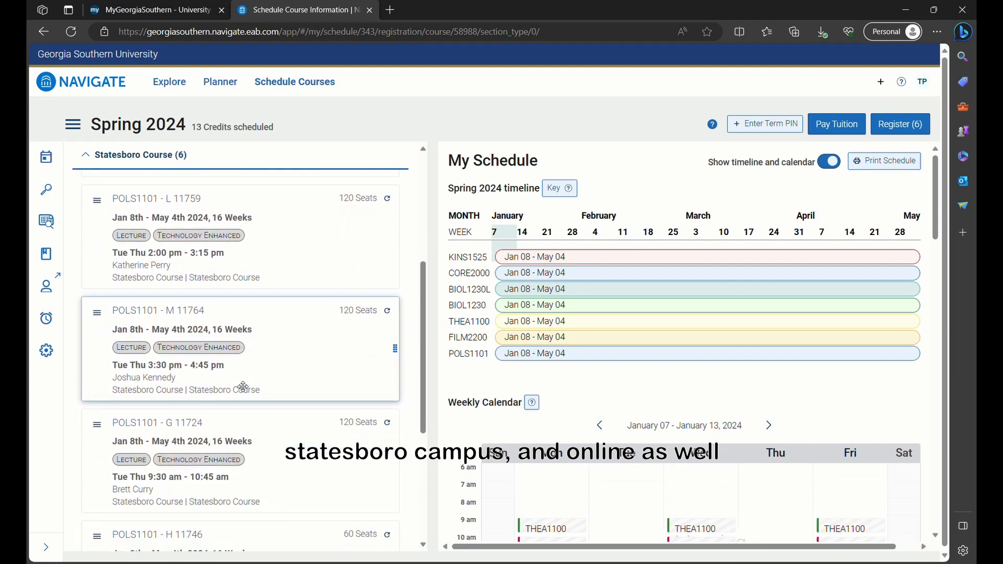
scroll(244, 387, down, 2)
scroll(243, 387, down, 2)
scroll(244, 387, down, 1)
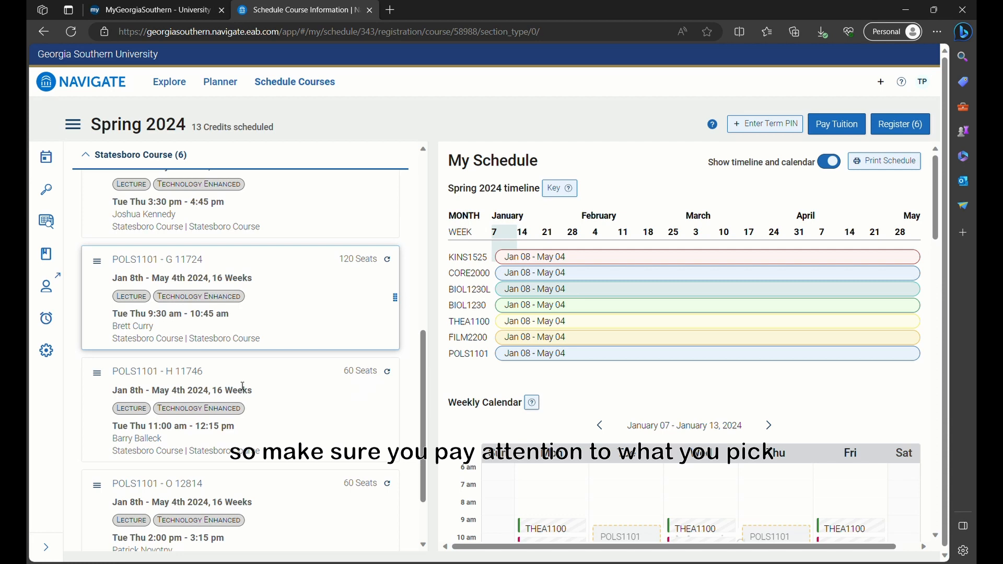
scroll(198, 380, down, 2)
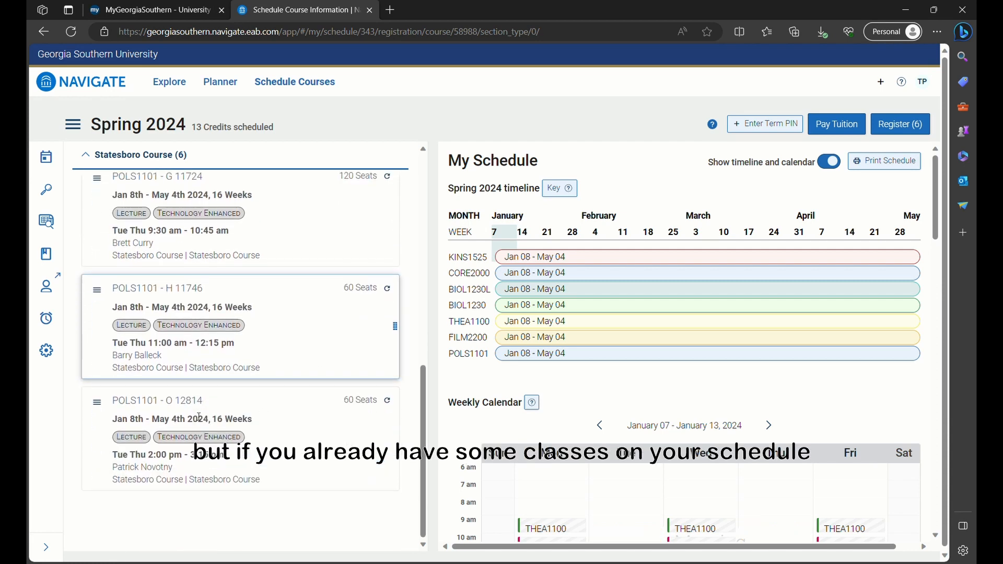
scroll(198, 392, up, 3)
scroll(199, 418, up, 5)
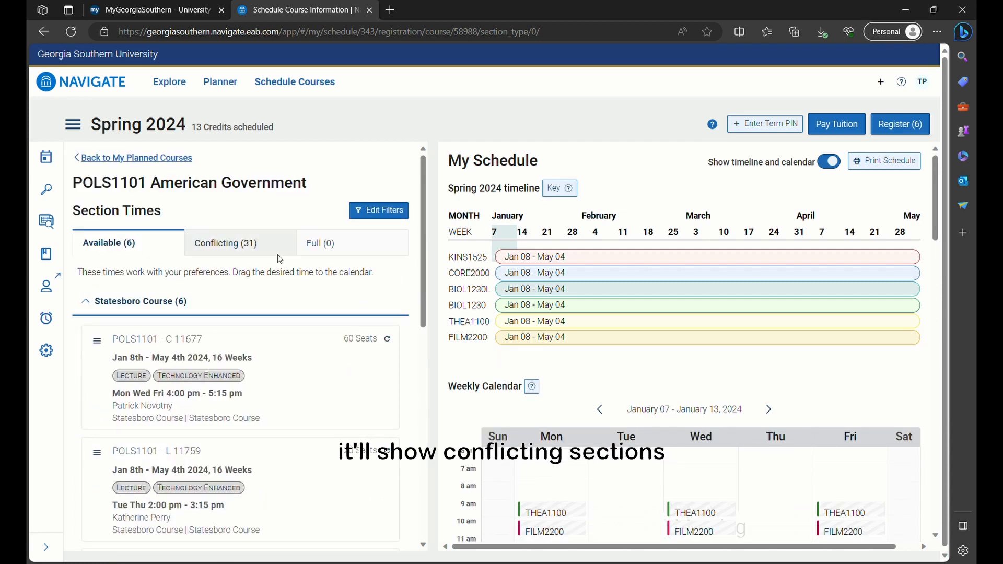
View the 31 conflicting POLS1101 sections and bring up Edit Filters.
click(250, 235)
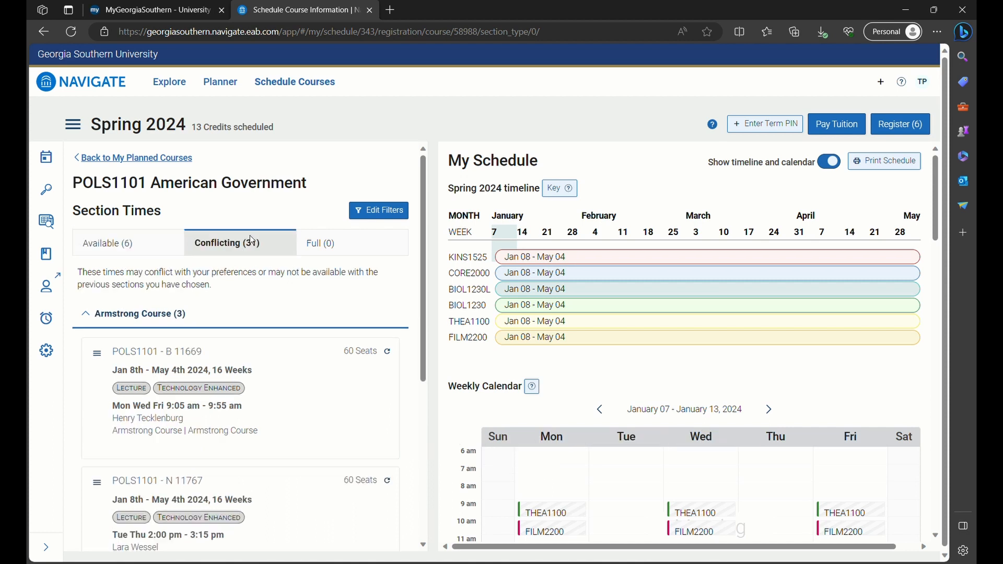
scroll(287, 208, down, 3)
scroll(287, 208, down, 2)
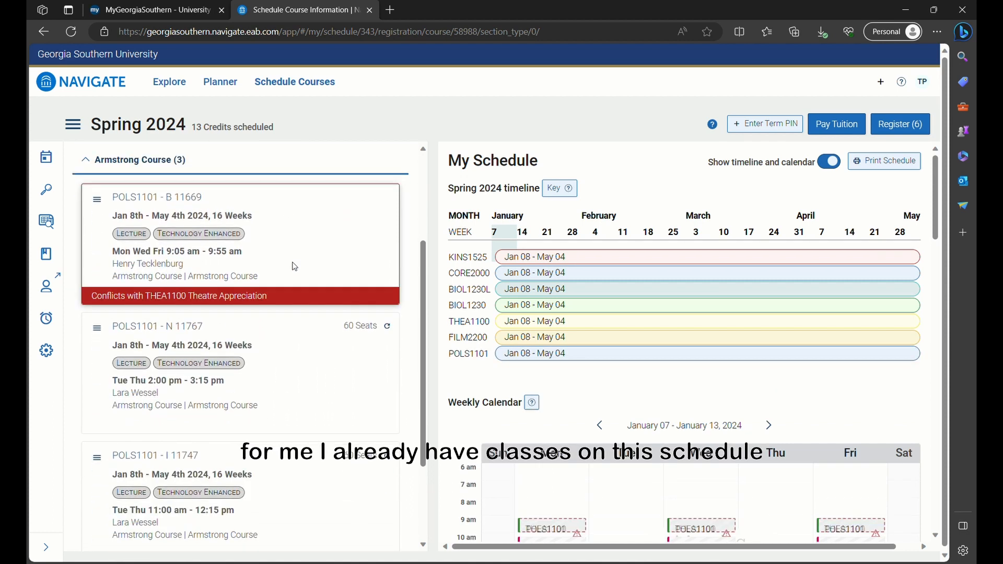
scroll(298, 271, down, 2)
scroll(299, 270, up, 3)
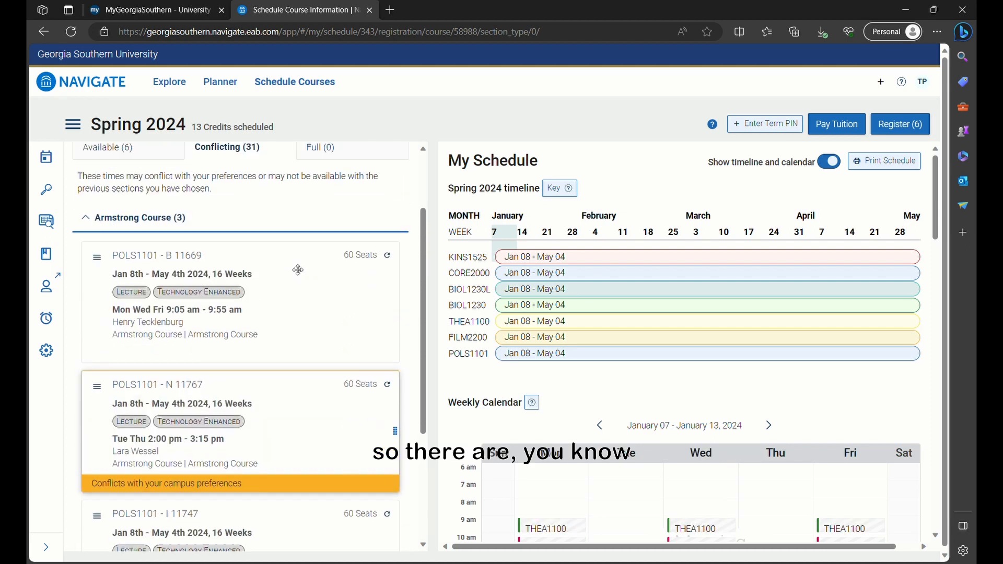
scroll(290, 263, up, 3)
scroll(259, 235, up, 1)
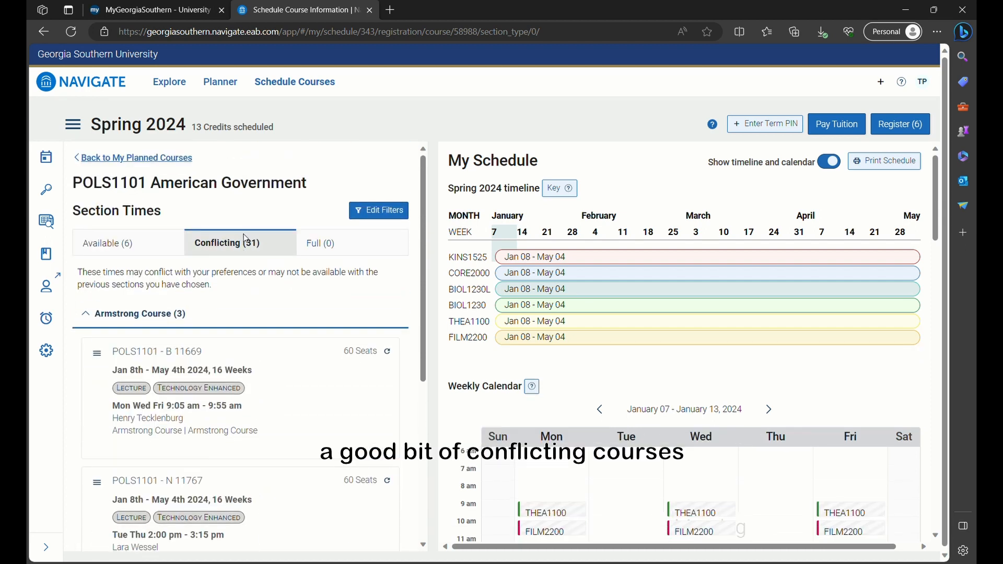
click(379, 210)
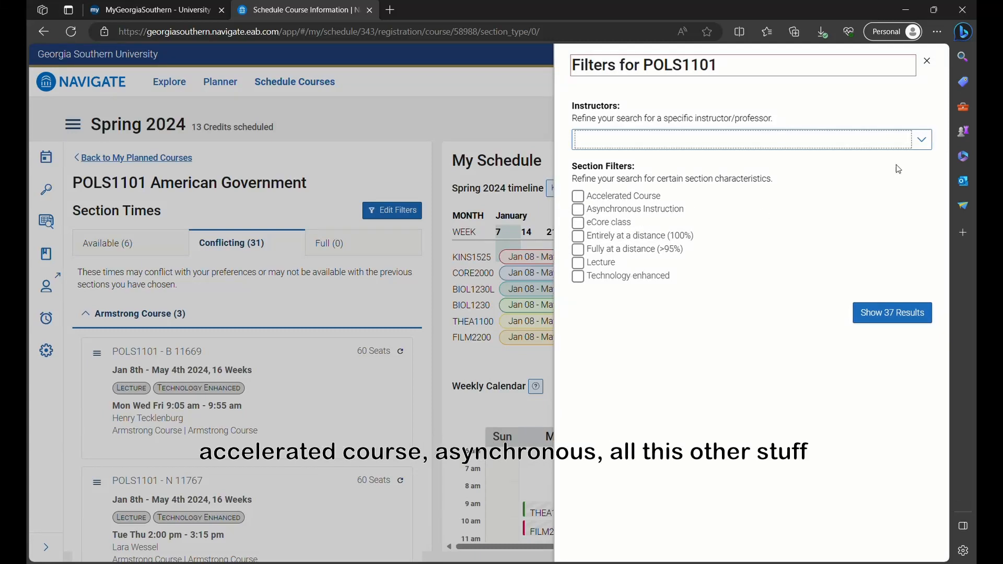
Browse the Instructors list and close the Filters panel without applying anything.
click(921, 139)
scroll(790, 239, down, 3)
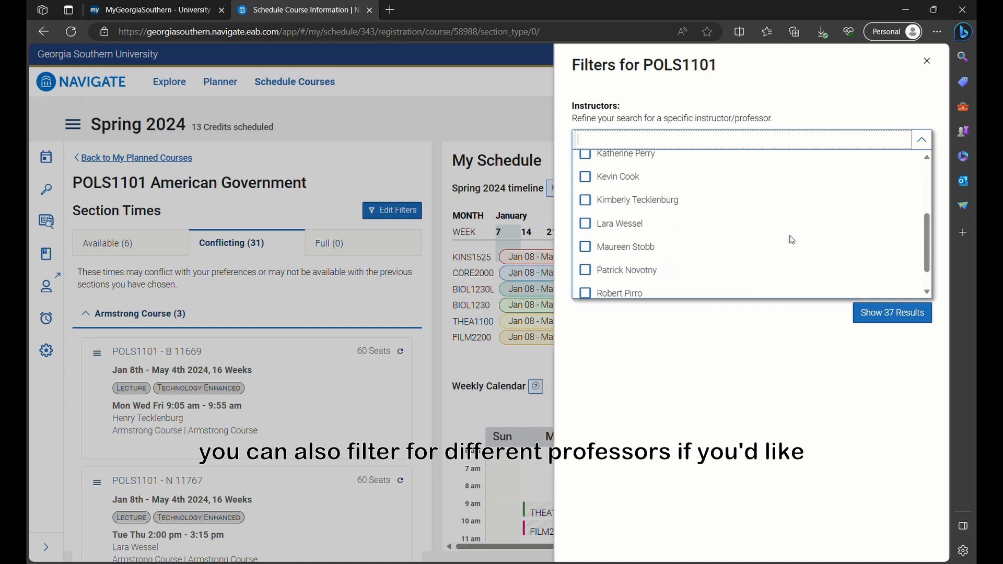
scroll(790, 239, down, 1)
scroll(674, 294, up, 1)
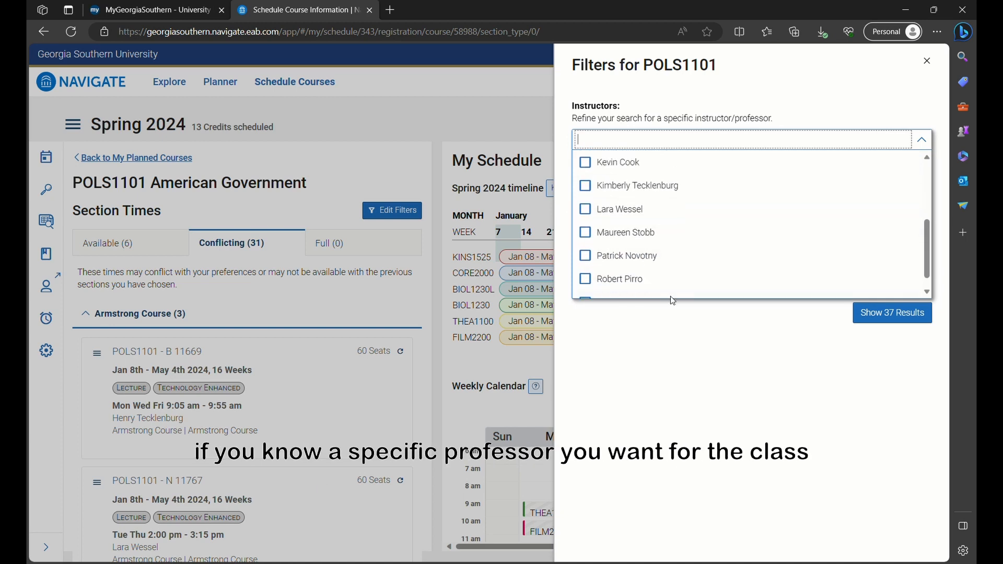
scroll(672, 300, up, 3)
scroll(672, 301, up, 2)
click(745, 349)
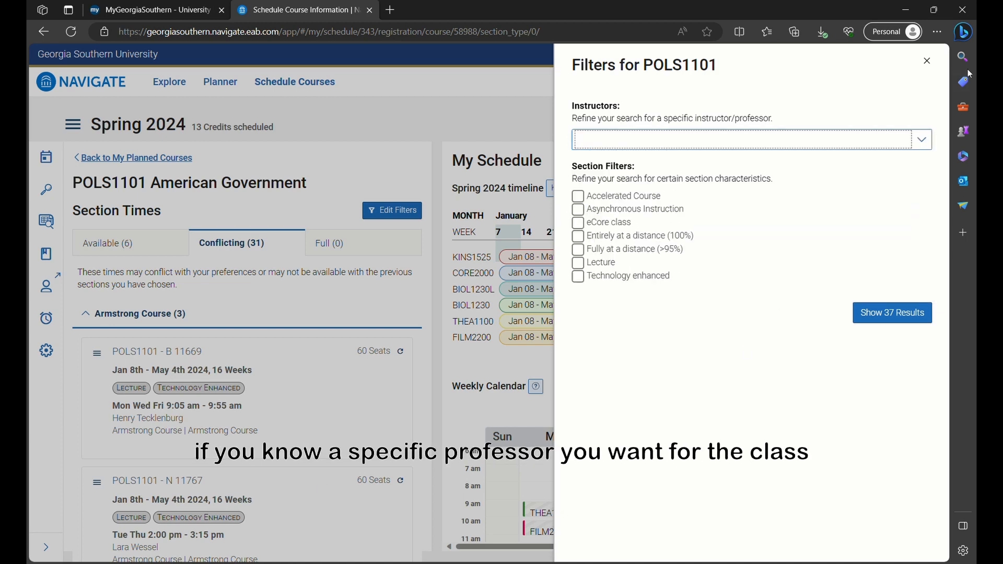
click(927, 61)
From the Available tab, add POLS1101 section G 11724 (Tue/Thu 9:30–10:45) to the schedule.
click(86, 313)
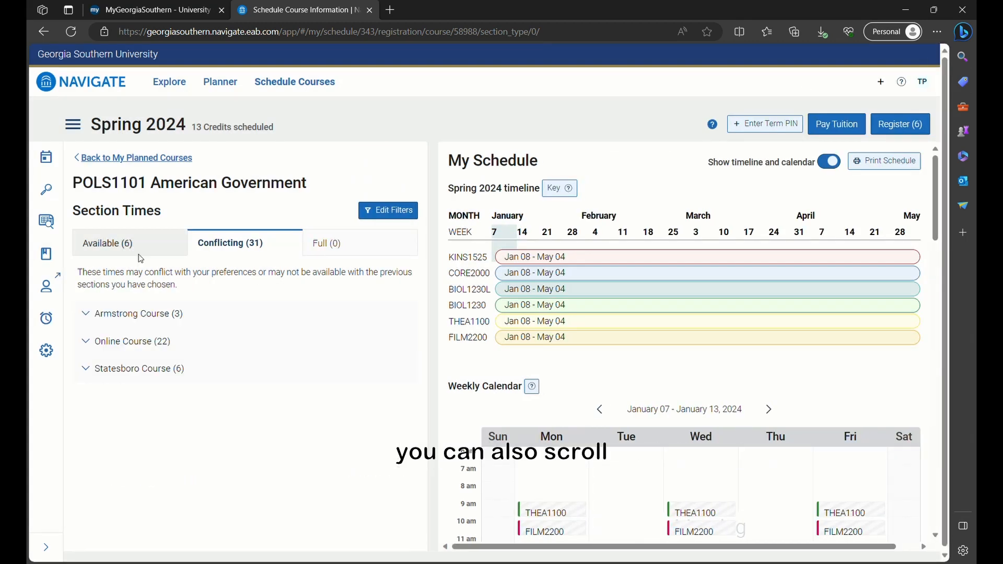
click(108, 243)
scroll(322, 267, down, 3)
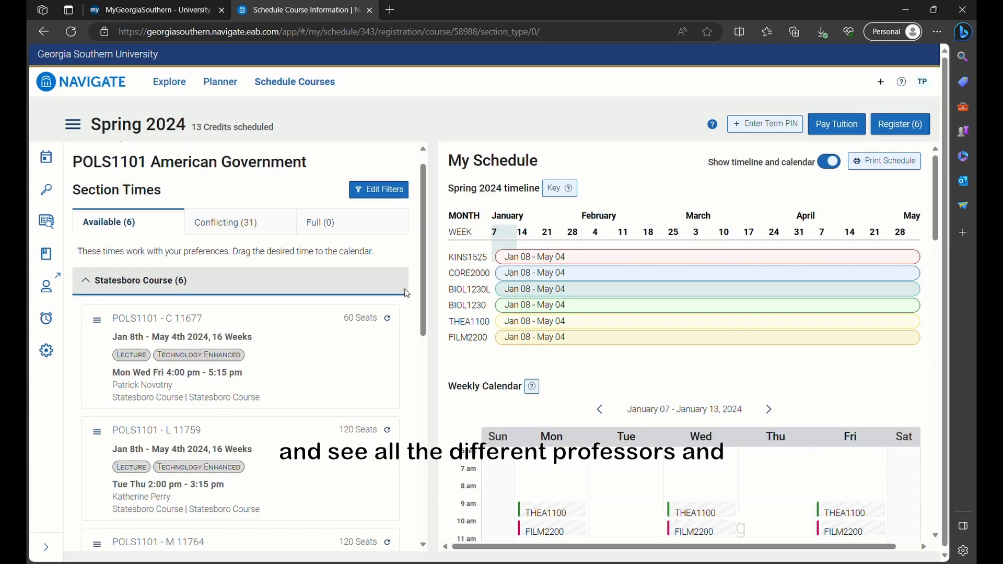
scroll(406, 293, down, 2)
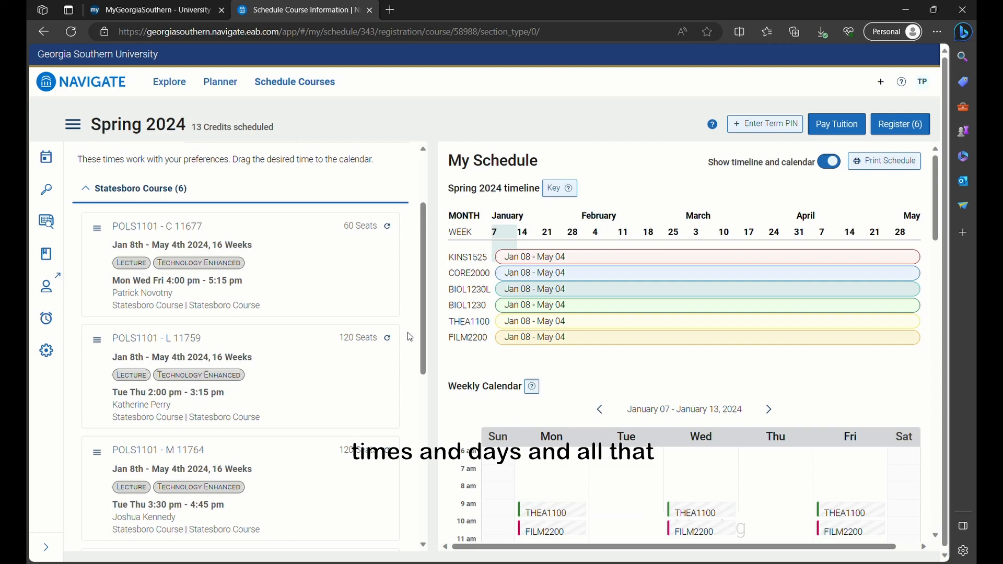
scroll(407, 329, down, 3)
scroll(407, 336, down, 3)
click(234, 375)
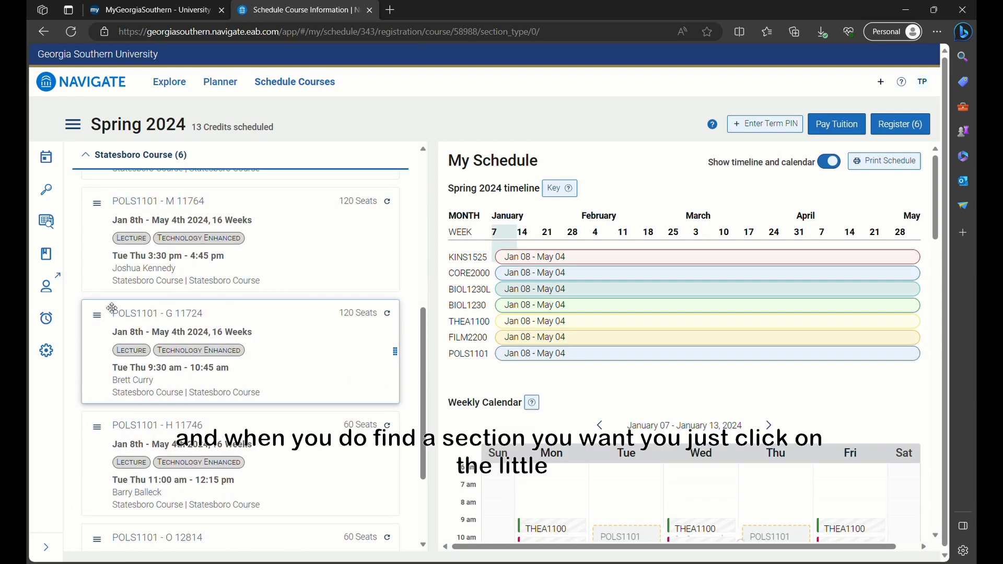
click(97, 315)
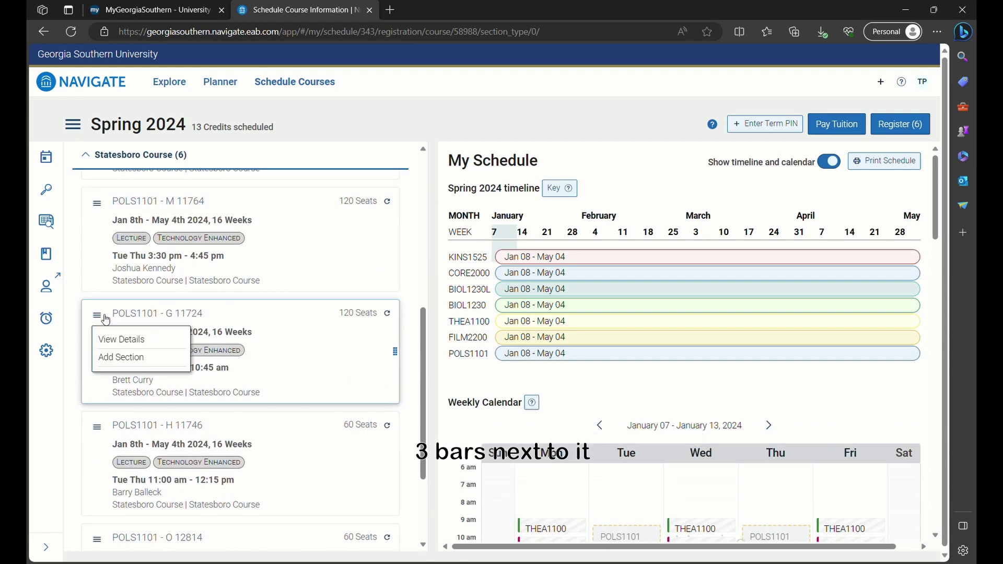
click(121, 358)
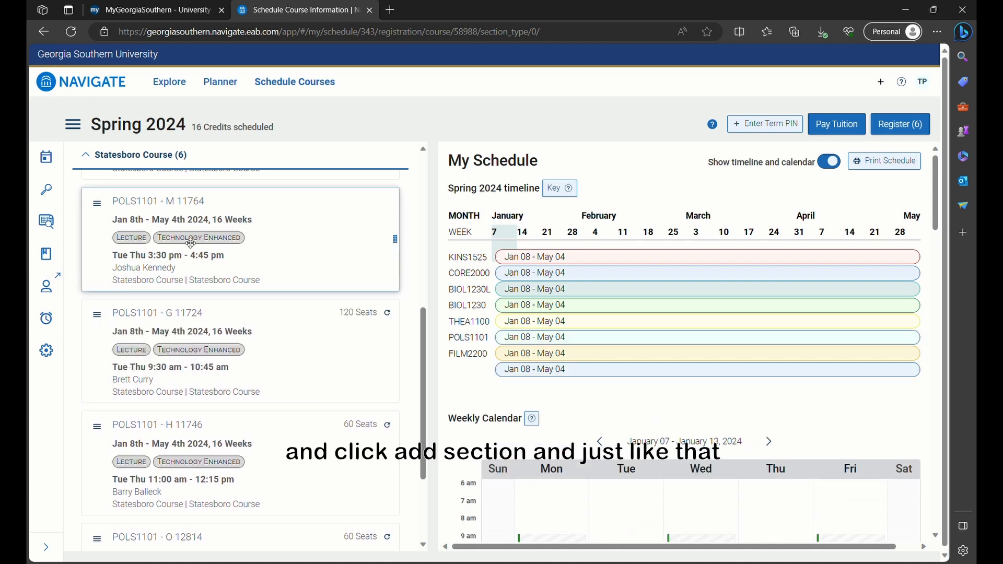
scroll(457, 376, down, 3)
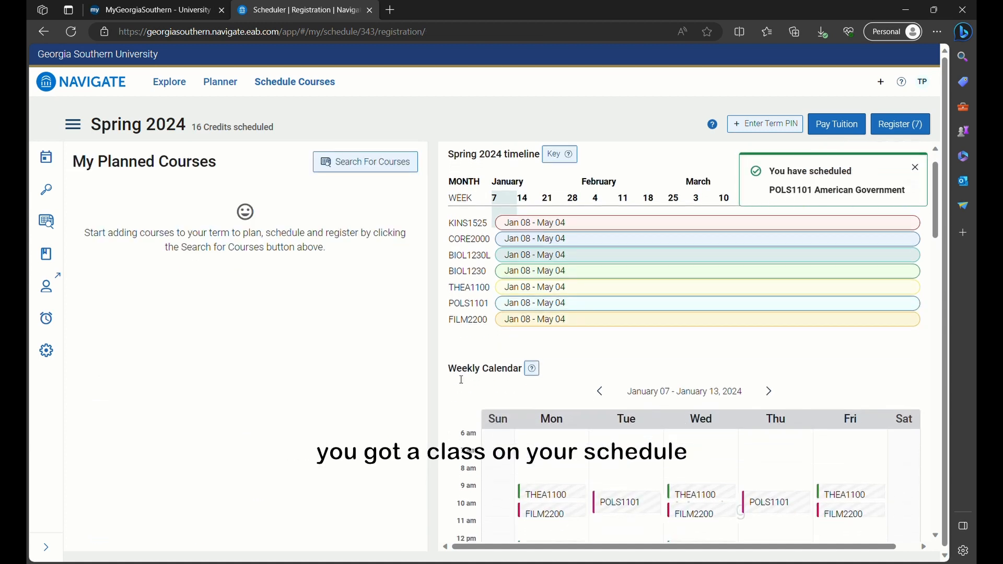
scroll(456, 375, down, 3)
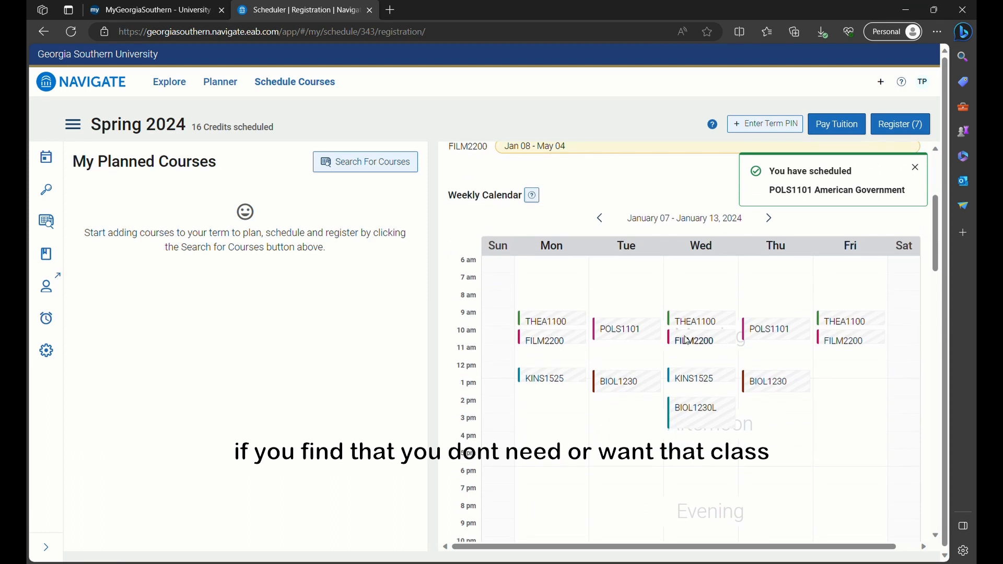
Unschedule POLS1101 from the weekly calendar, returning Spring 2024 to 13 credits.
click(767, 330)
click(609, 429)
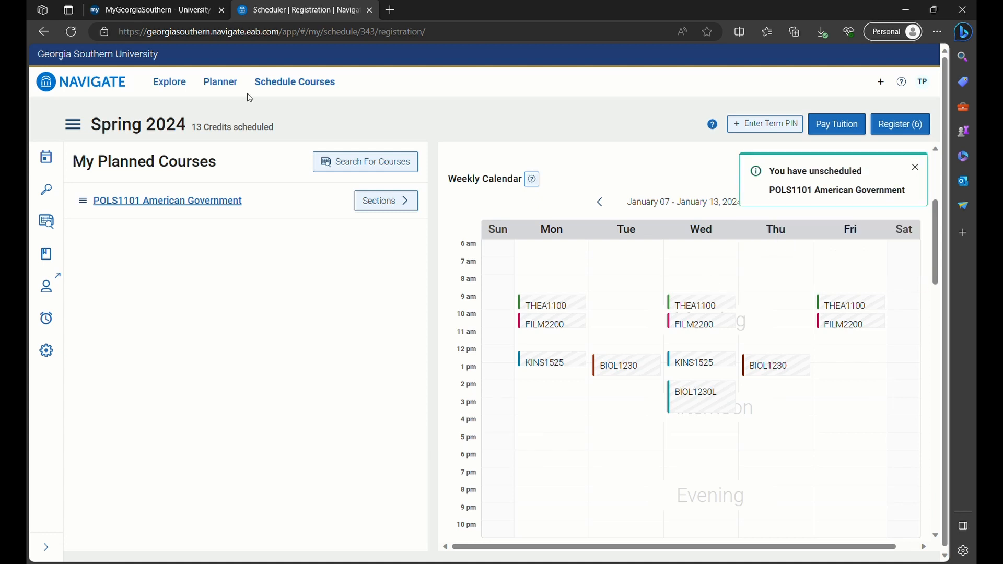
Return to the Planner, showing the Spring 2024 card with seven courses and POLS1101 unscheduled.
click(219, 82)
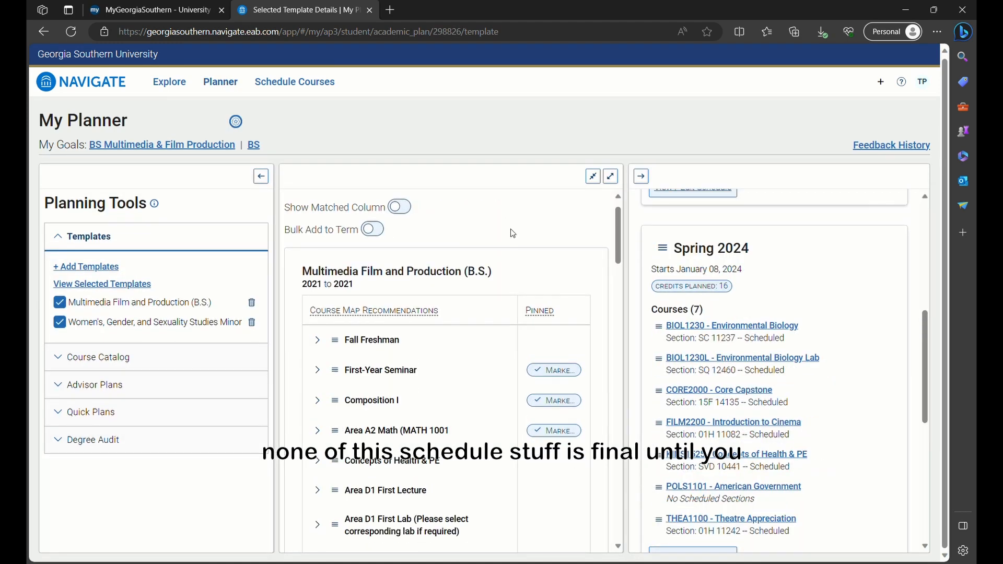
scroll(512, 233, up, 1)
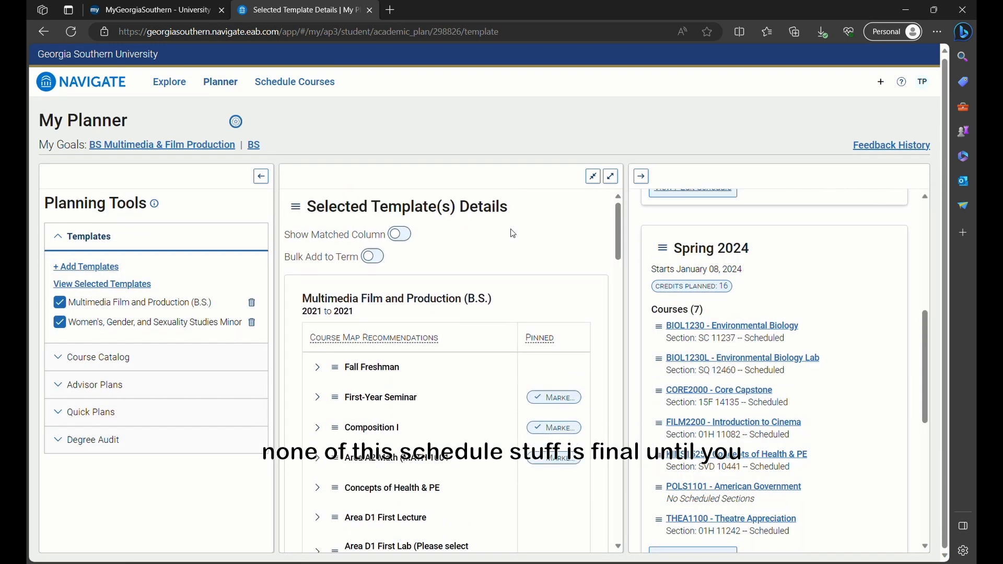